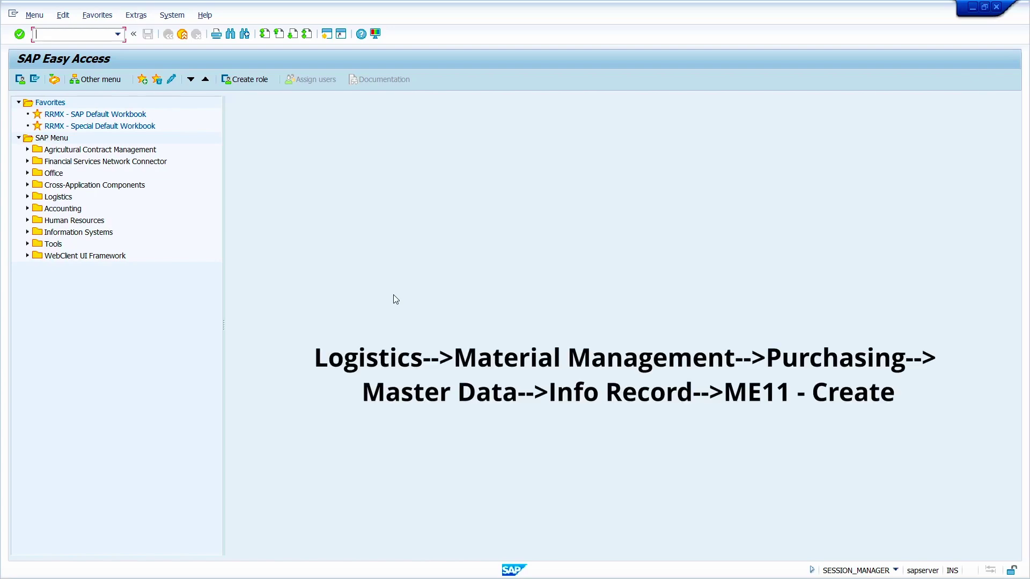
Run transaction ME11 to open the Create Info Record initial screen
text(me11)
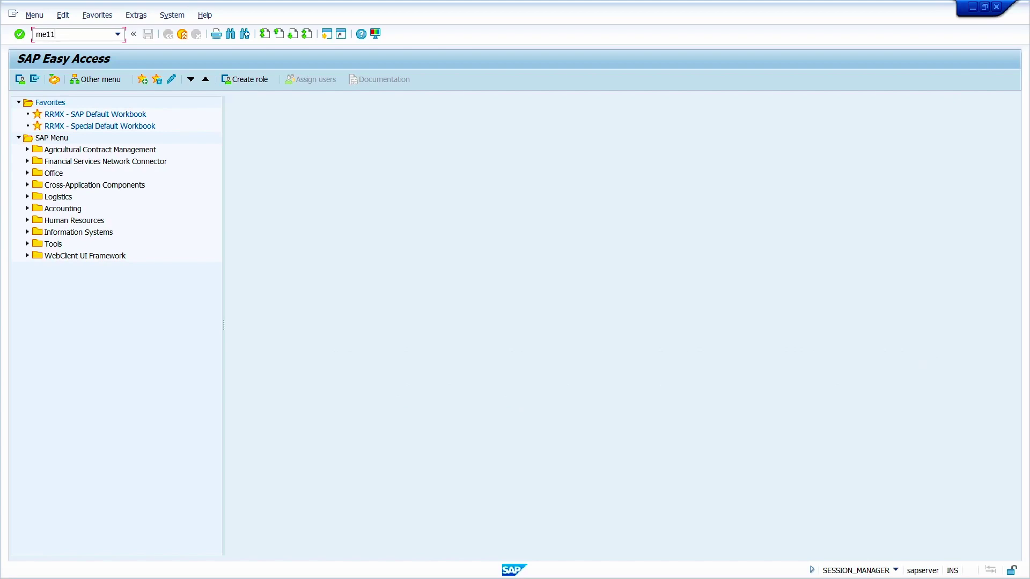
key(Return)
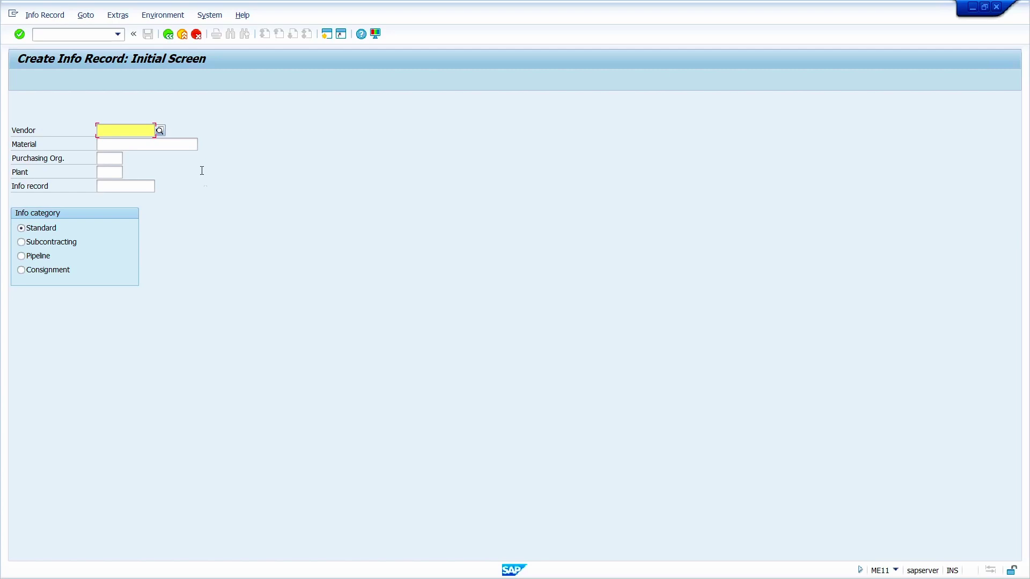
text(1000)
key(Tab)
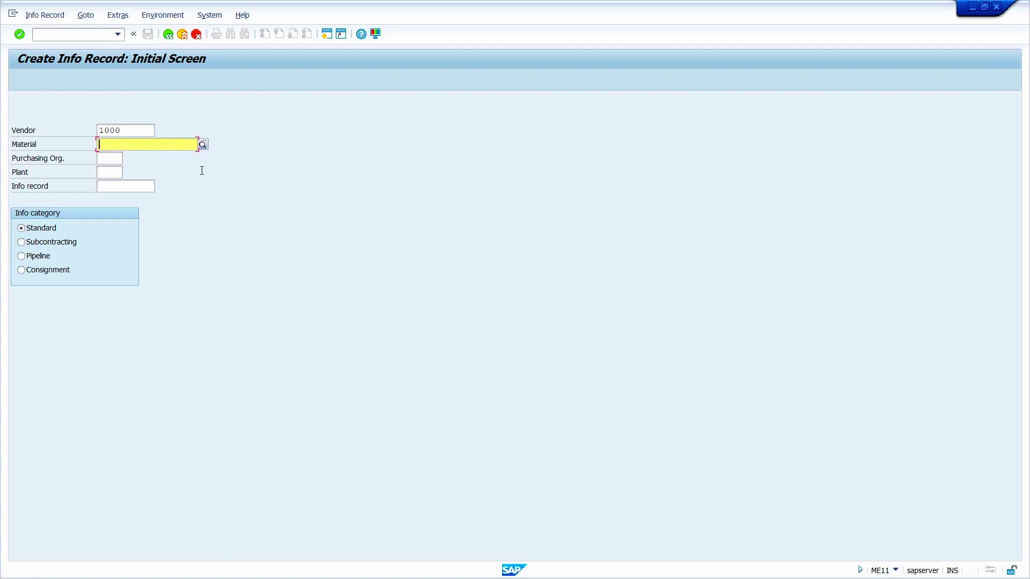
text(6000000602)
key(Tab)
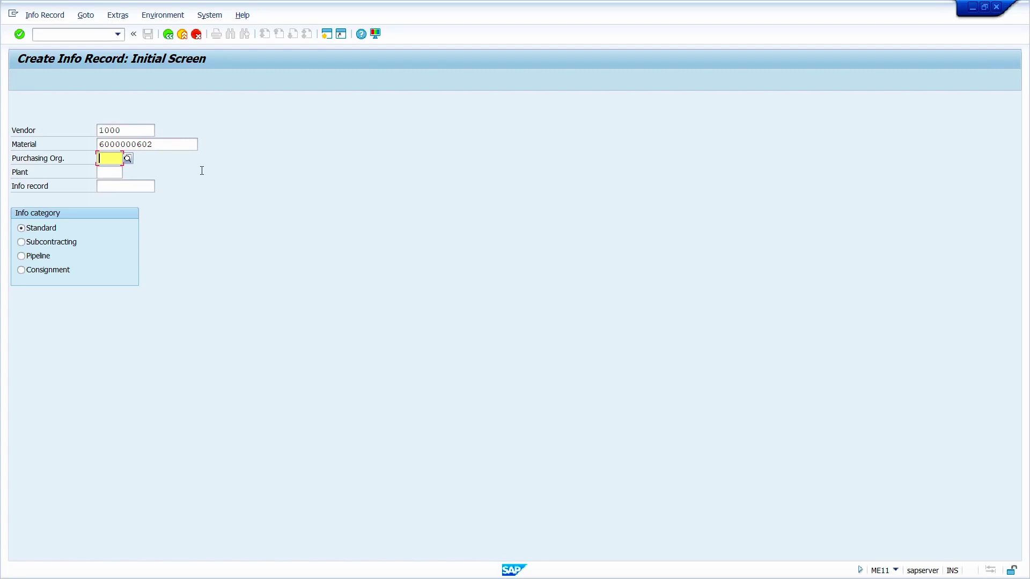
text(1000)
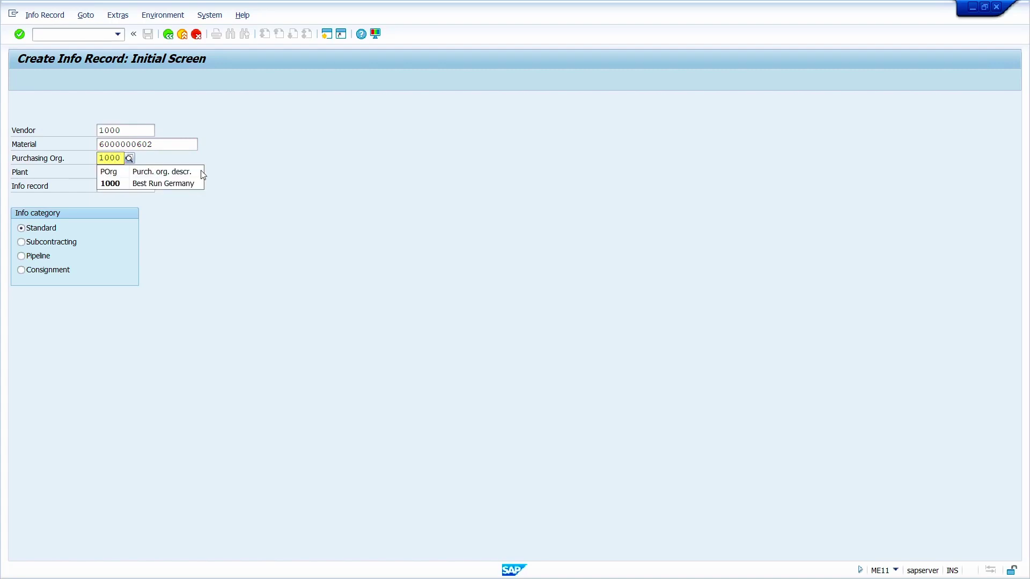
key(Return)
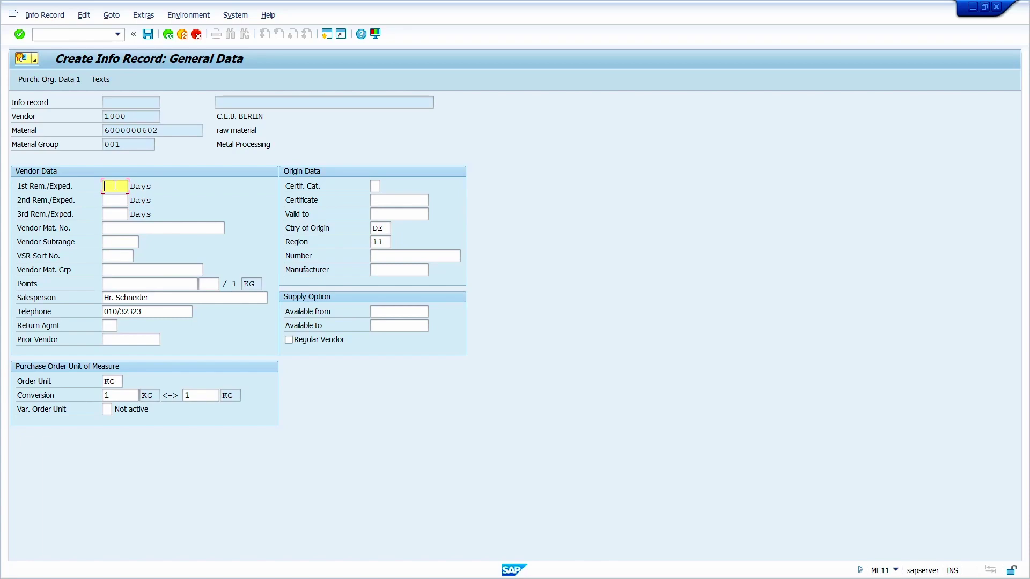
Correct the 1st Rem./Exped. entry to 1 day and continue to Purch. Organization Data 1
text(-)
key(BackSpace)
key(BackSpace)
text(1)
key(Return)
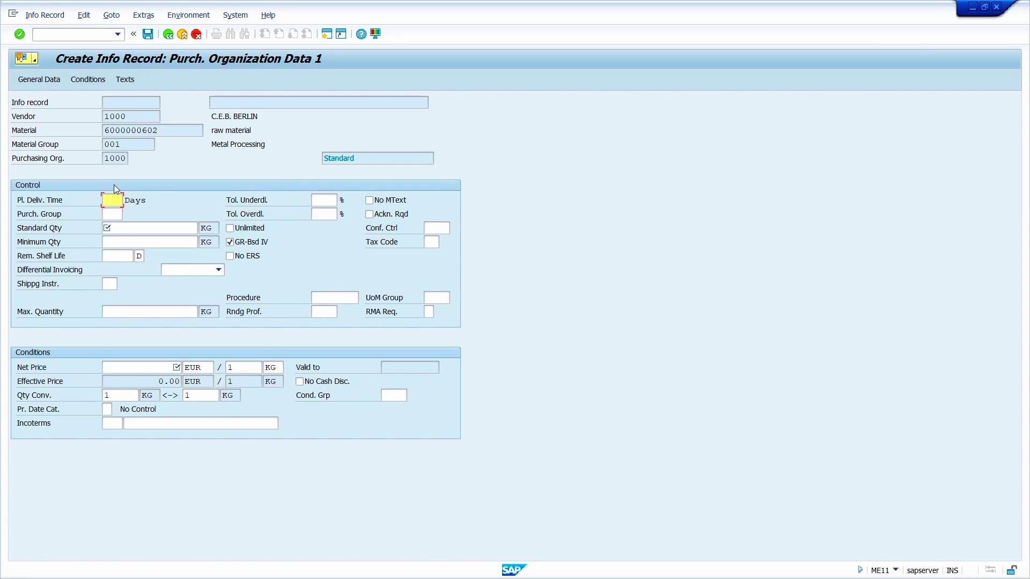
Set planned delivery time to 10 days and purchasing group to 001
text(10)
key(Tab)
text(00)
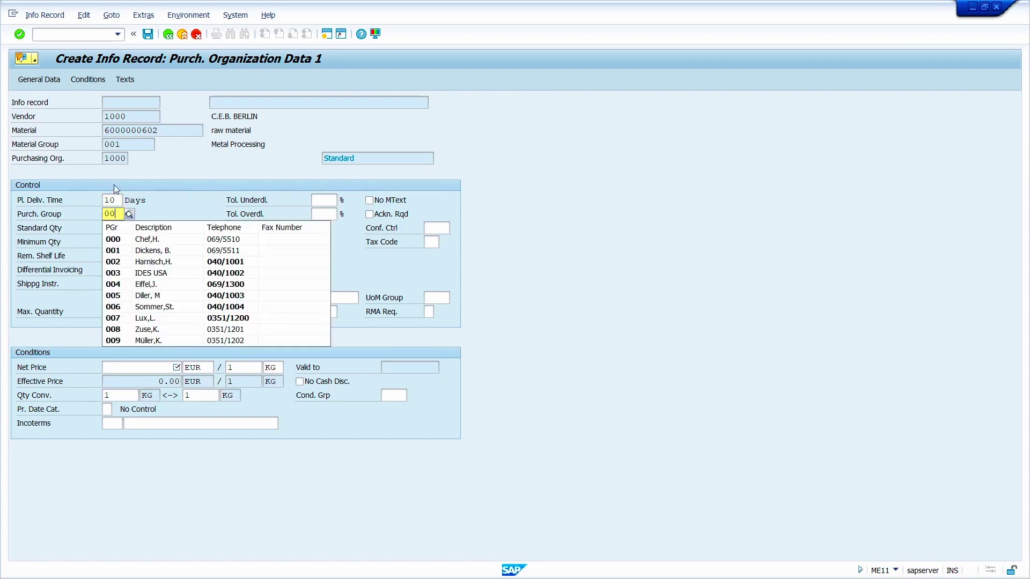
text(1)
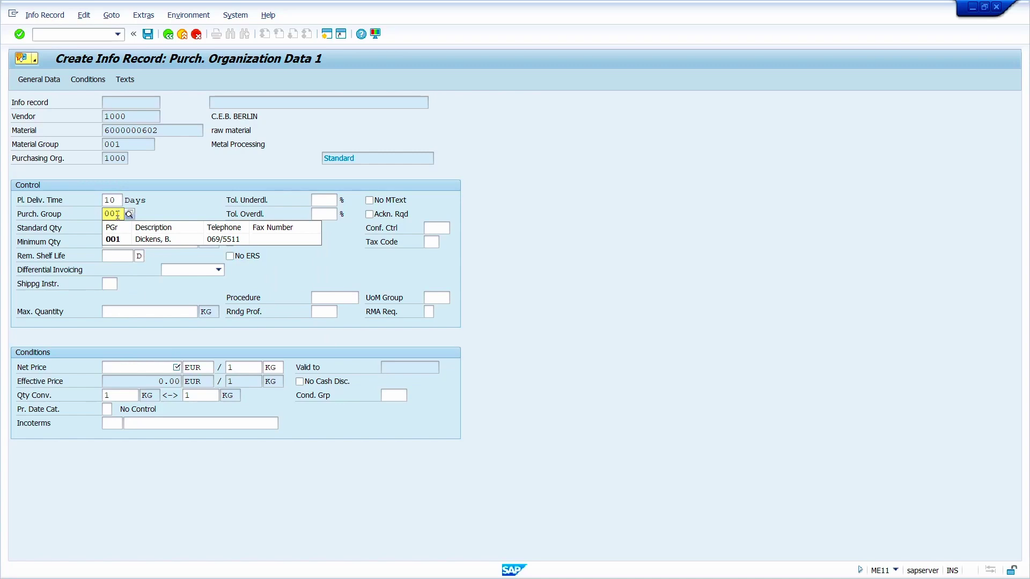
click(132, 239)
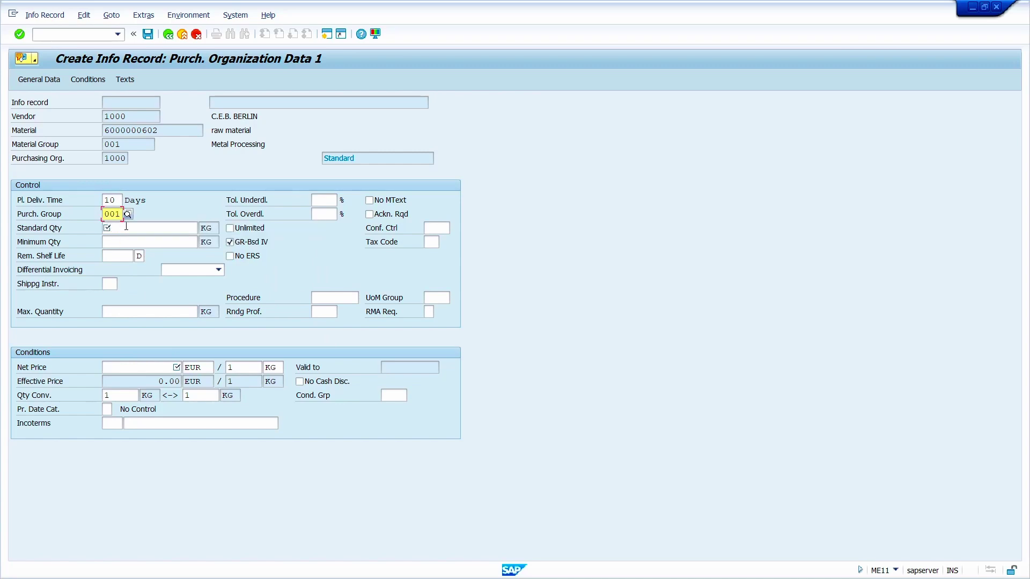
click(127, 226)
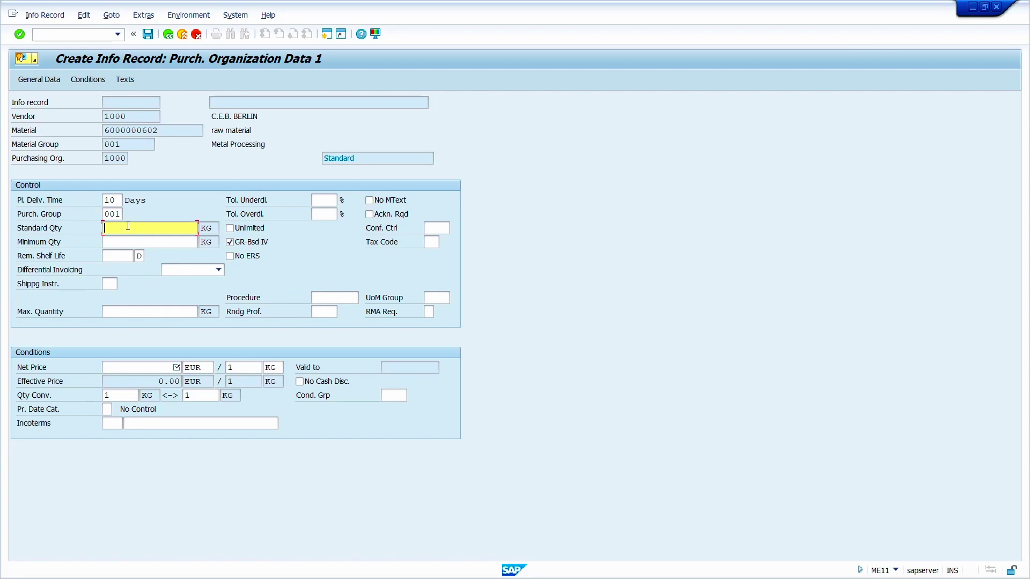
Enter standard quantity 100 KG and minimum quantity 80 KG
text(100)
key(Tab)
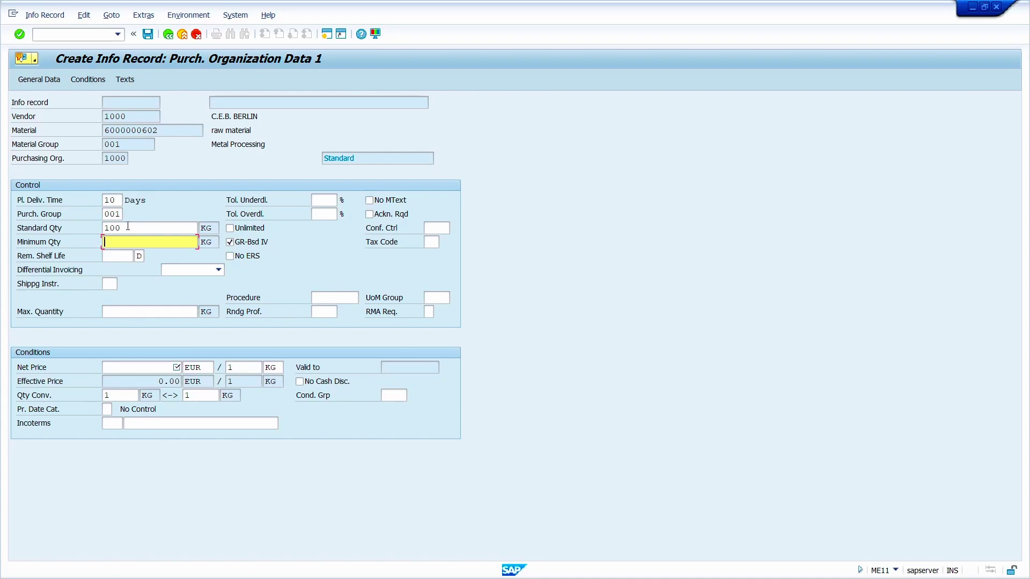
click(152, 245)
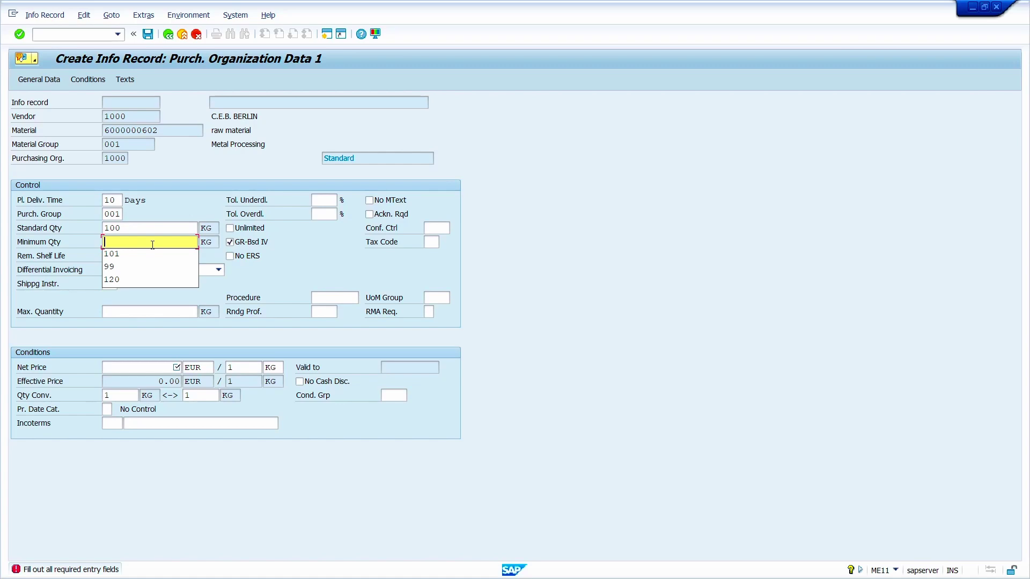
text(80)
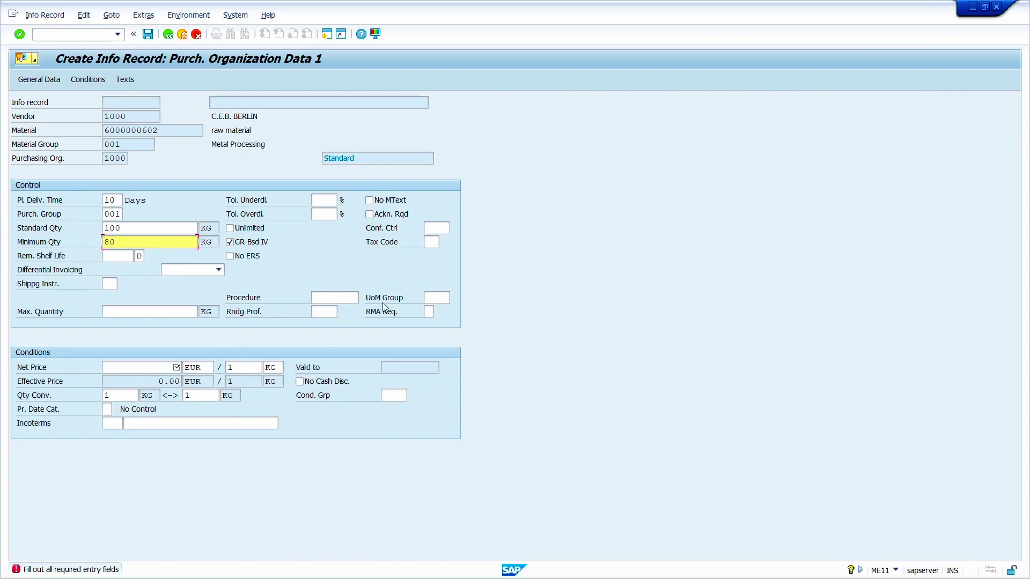
click(111, 258)
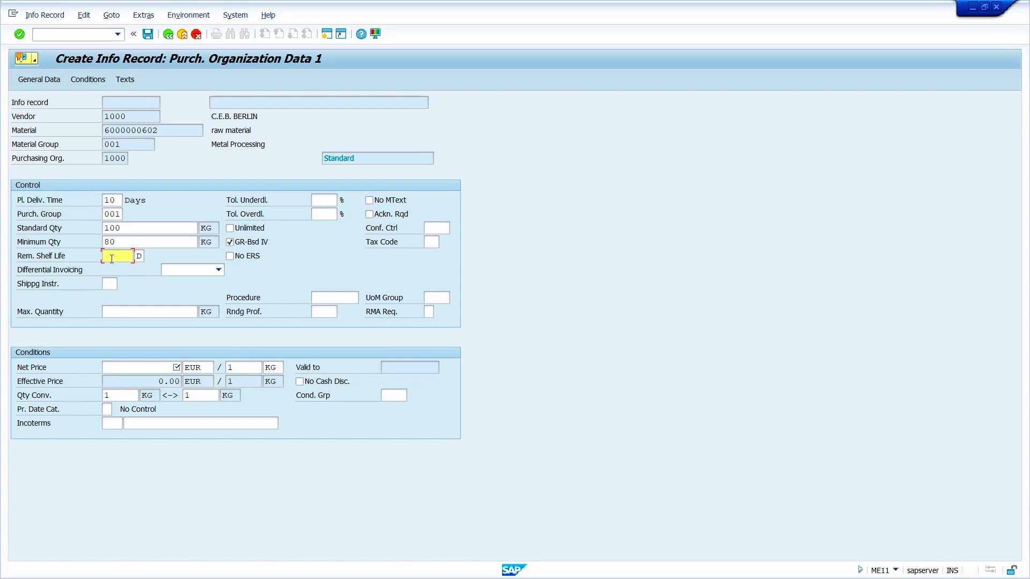
Choose tax code 1I from the previously used tax codes
click(432, 243)
key(BackSpace)
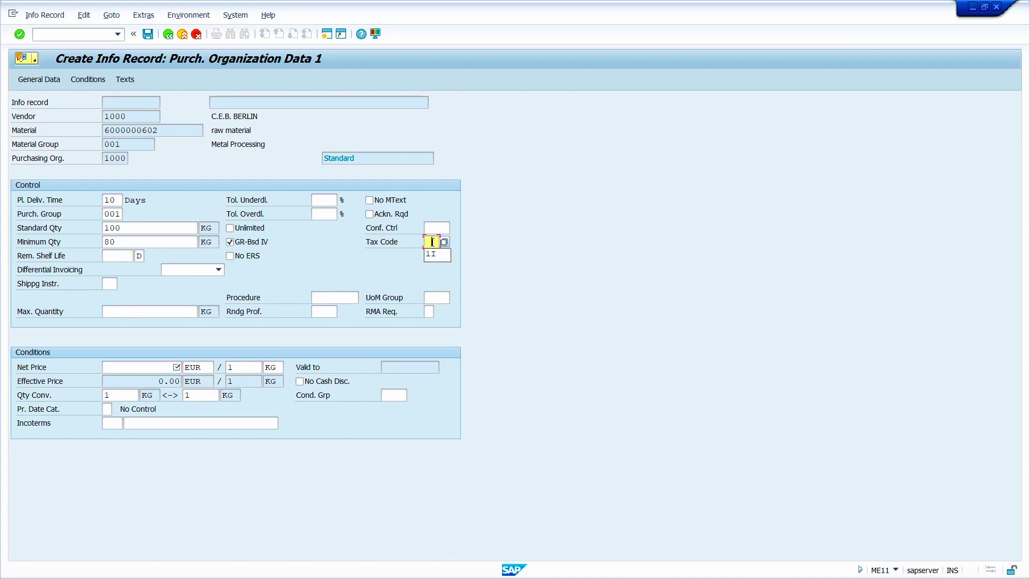
click(437, 255)
click(161, 369)
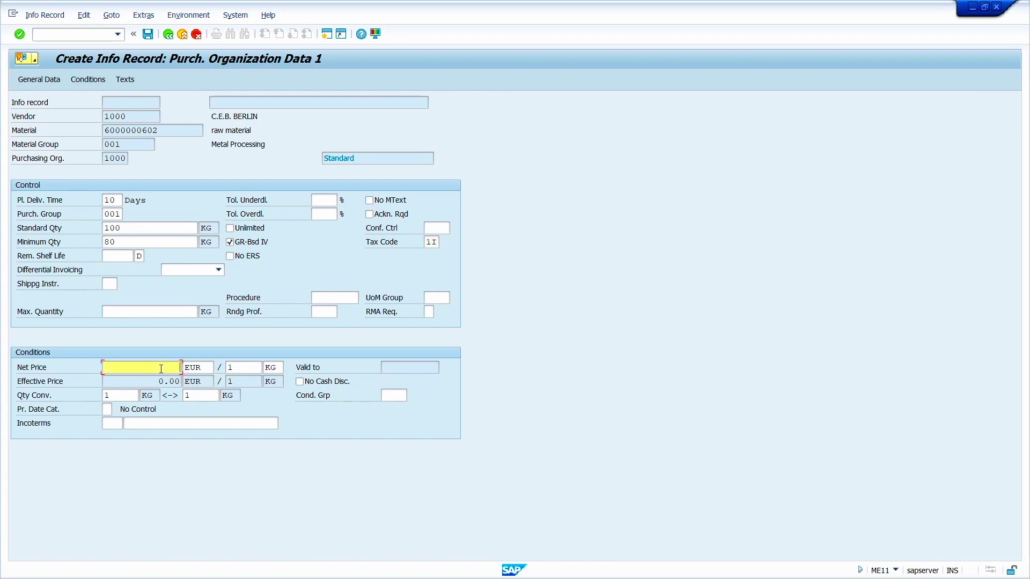
Enter a net price of 10 EUR and confirm saving the info record
text(10)
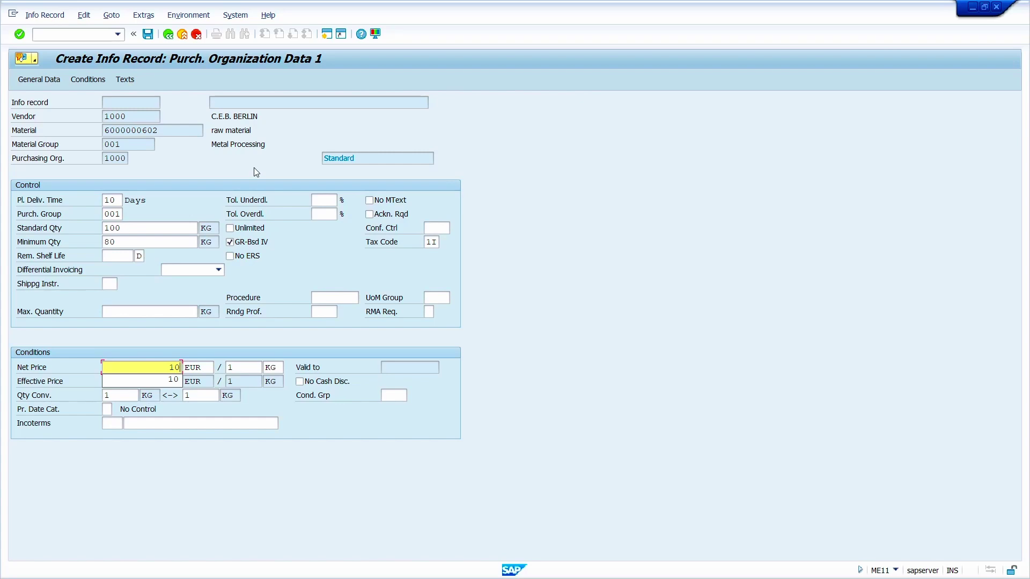
key(Return)
key(Return)
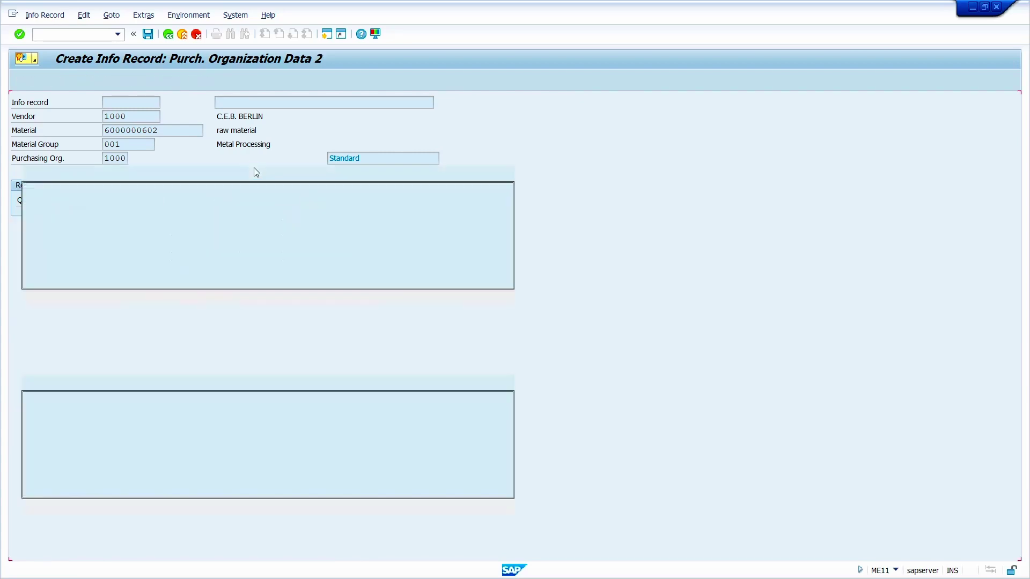
key(Return)
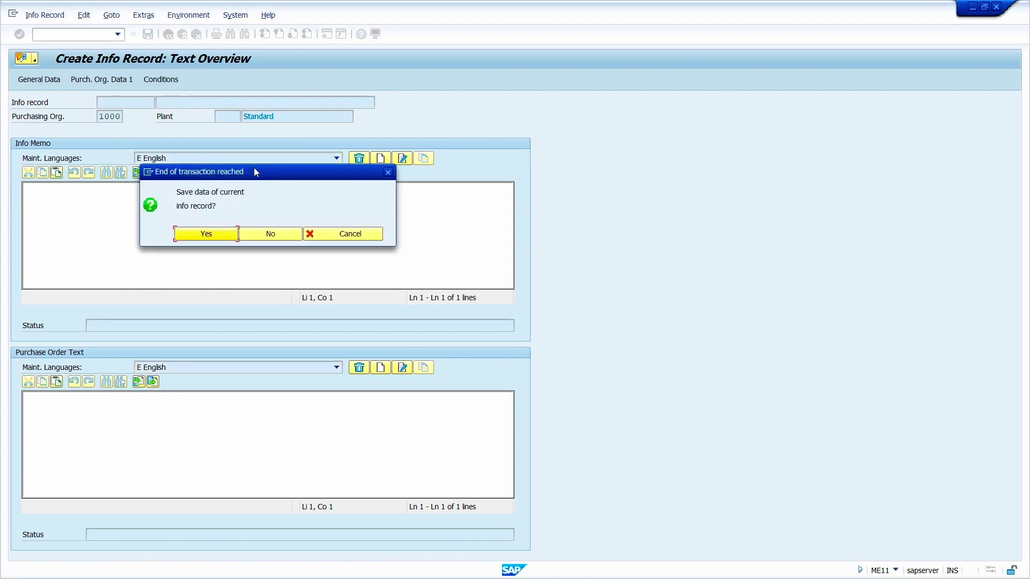
click(208, 234)
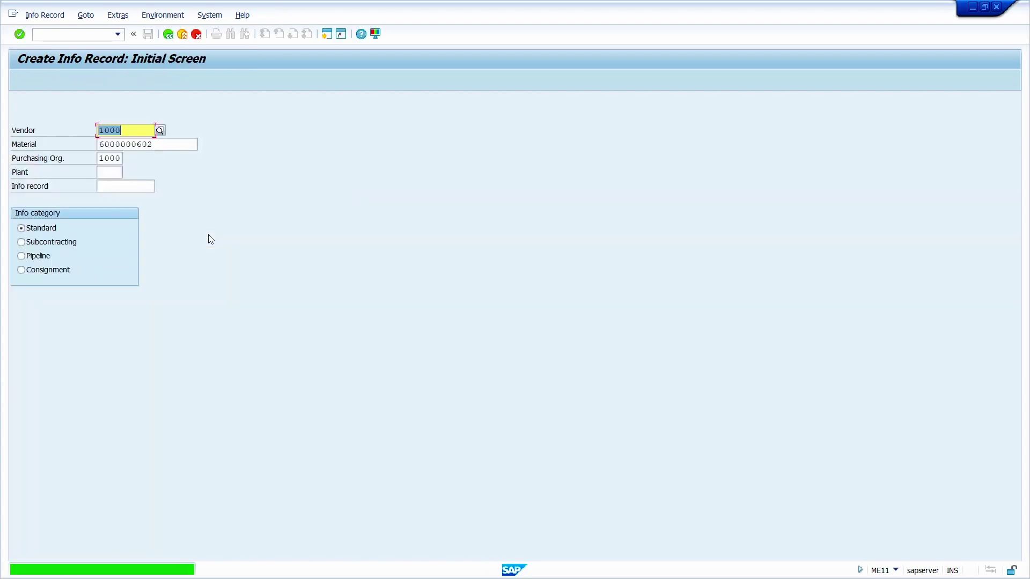
click(80, 34)
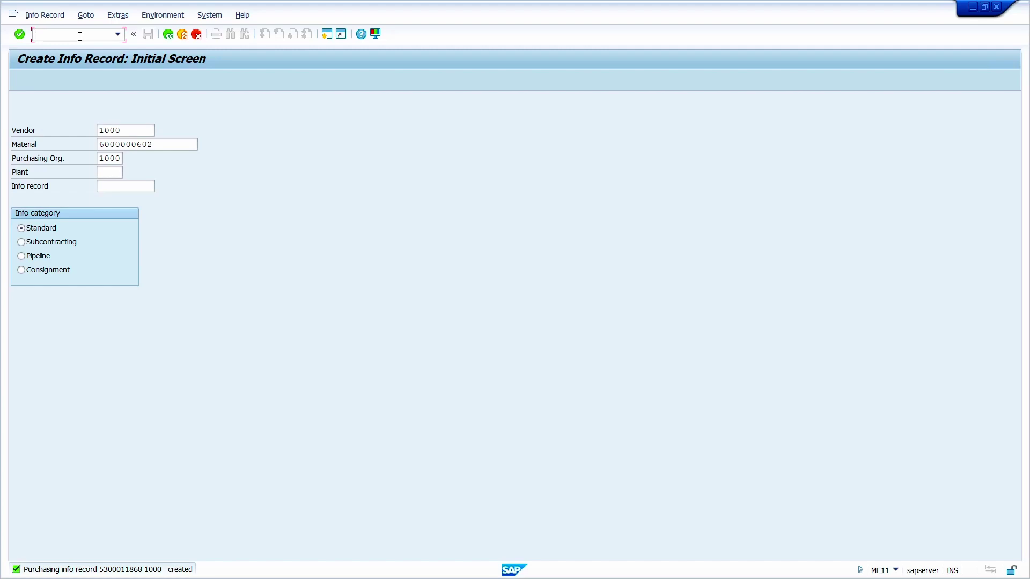
Start ME21N via /nme21n and set vendor 1000 (C.E.B. BERLIN) on the new PO
text(/nme21n)
key(Return)
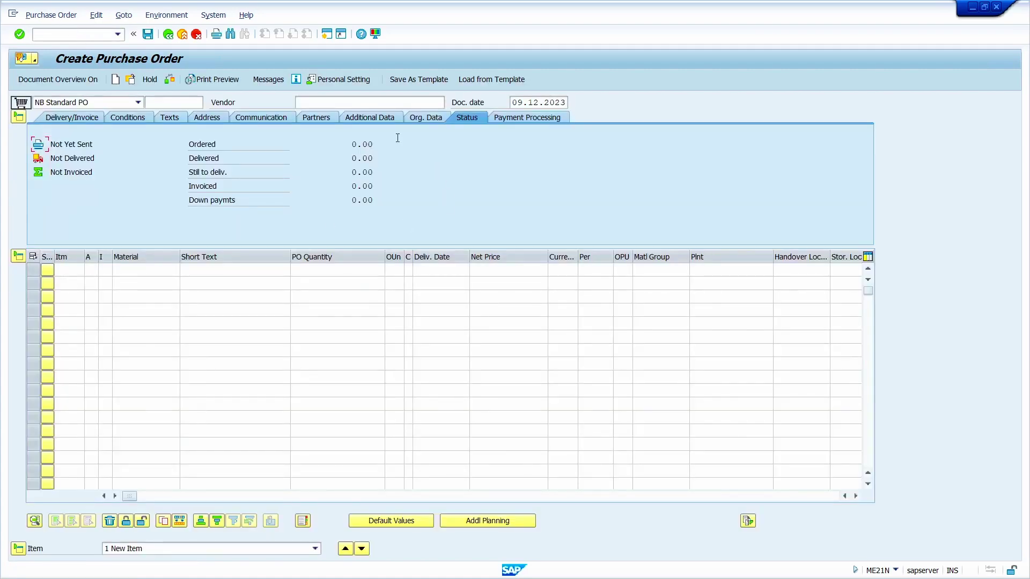
click(332, 101)
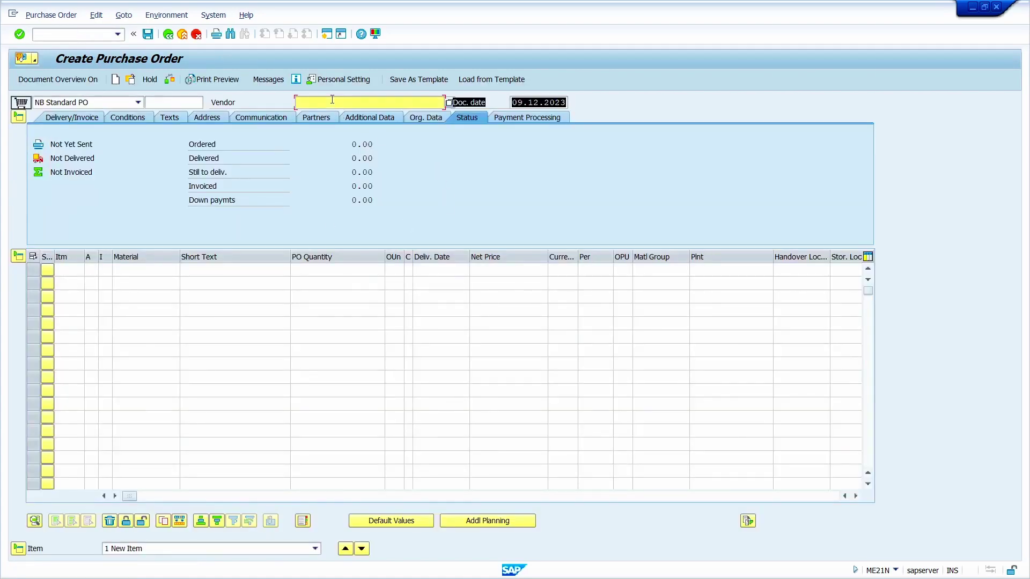
text(1000)
key(Return)
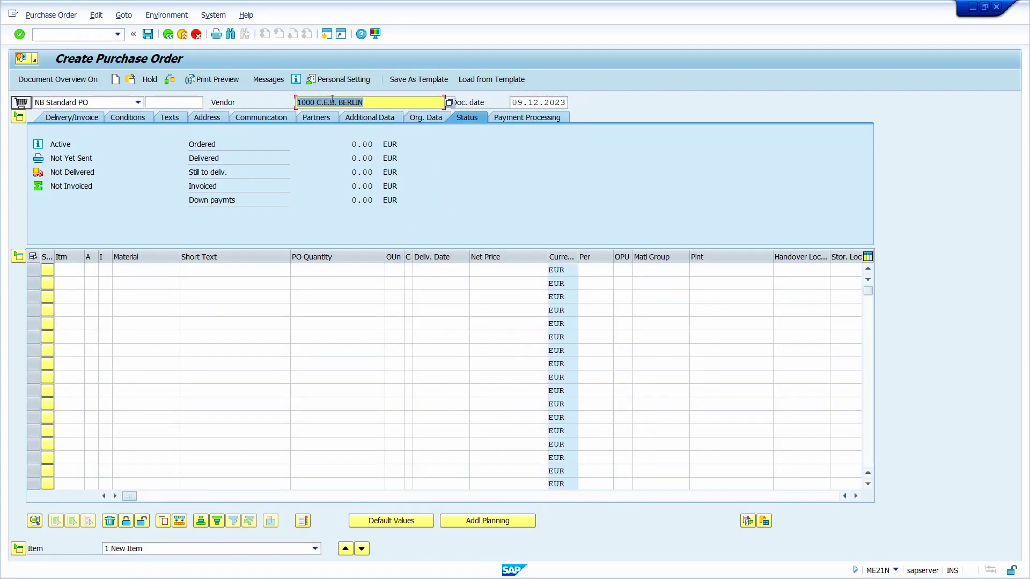
click(148, 271)
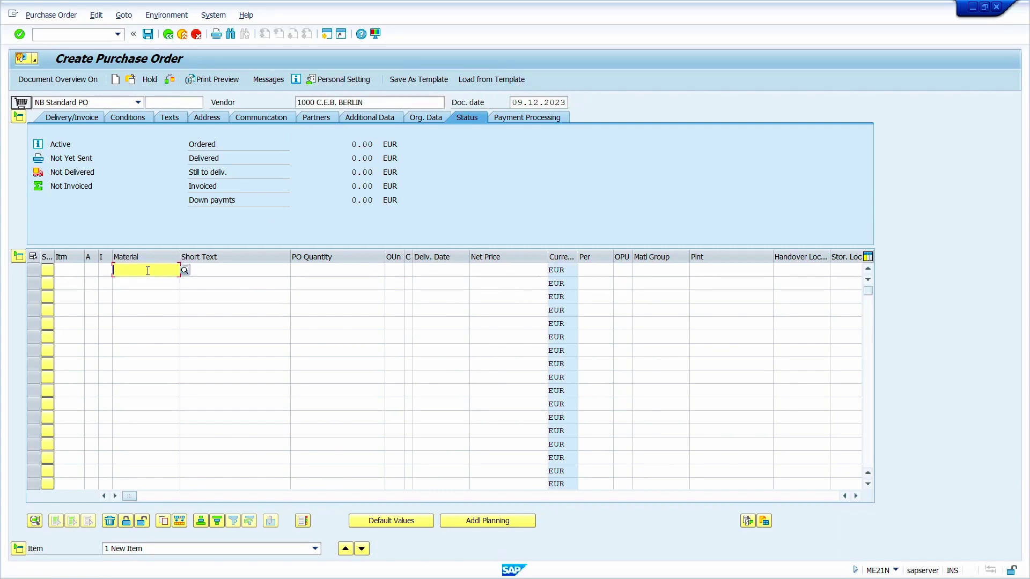
key(ctrl+v)
key(Tab)
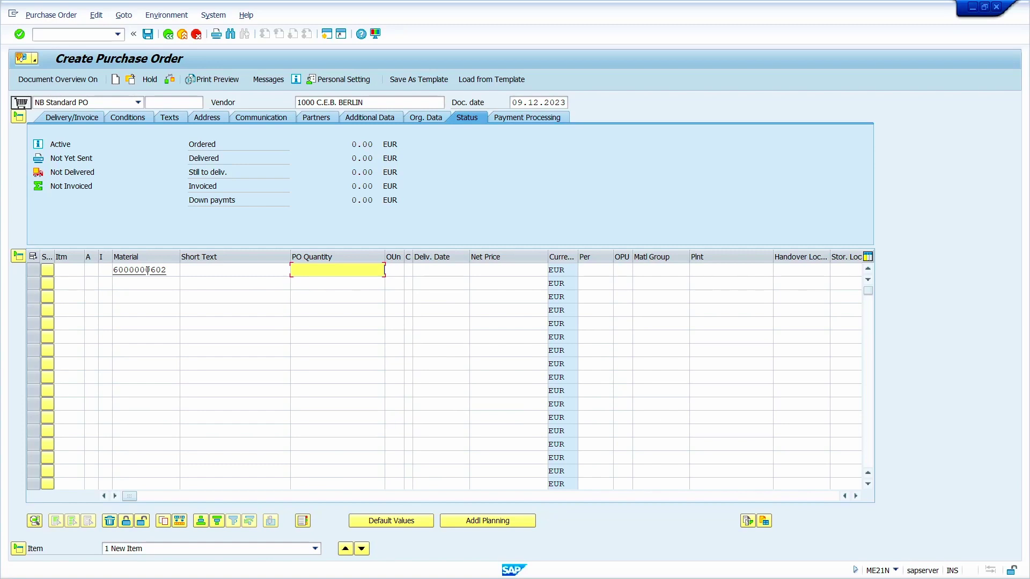
text(75)
key(Tab)
key(Tab)
key(Tab)
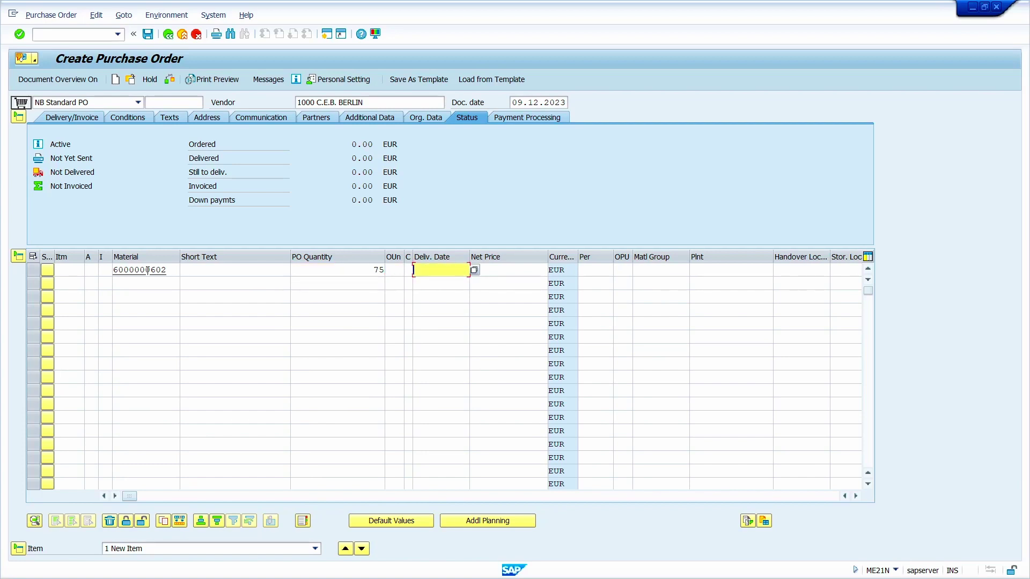
key(Tab)
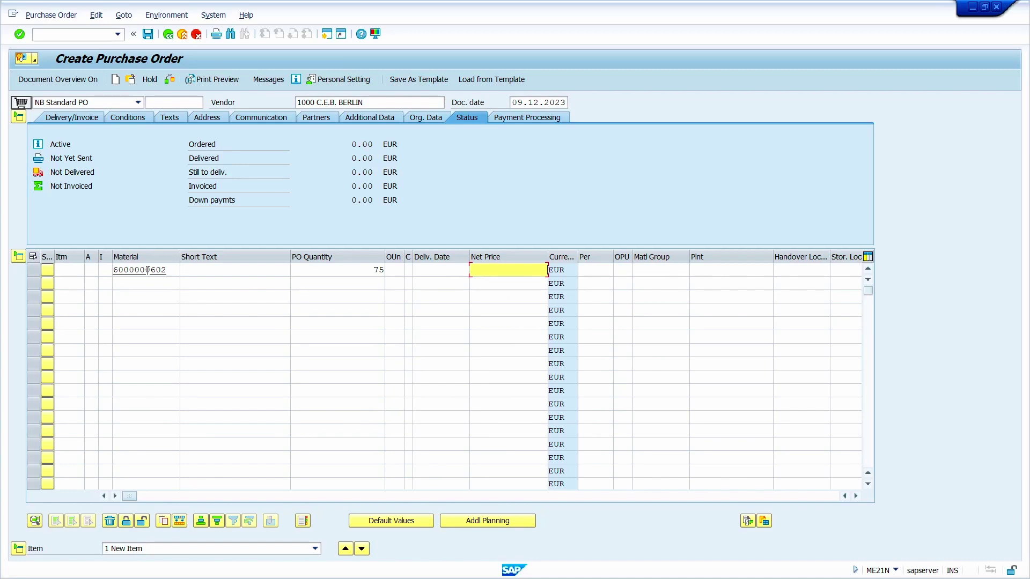
key(Tab)
key(Tab)
key(Tab)
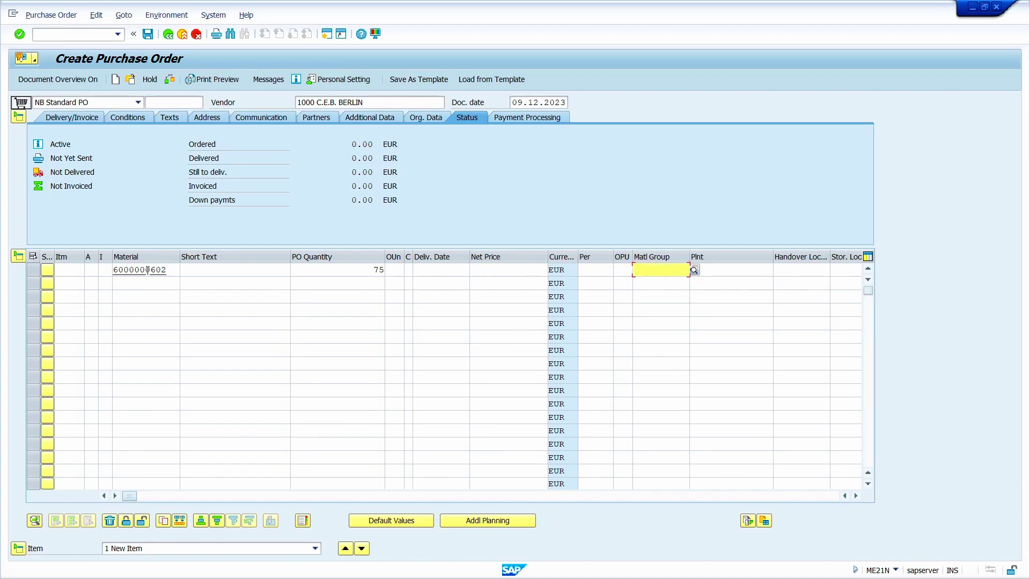
text(1000)
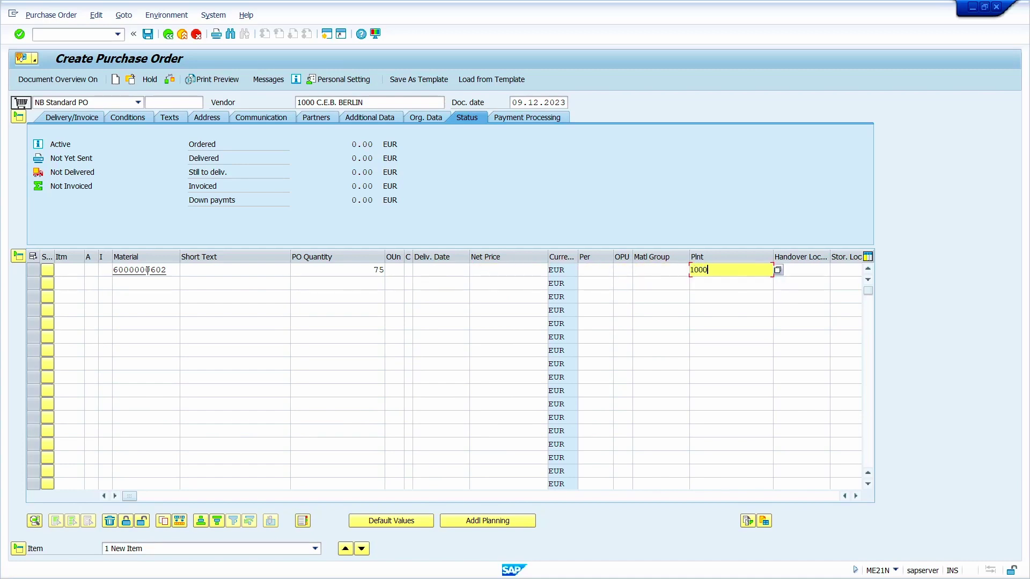
key(Tab)
key(Tab)
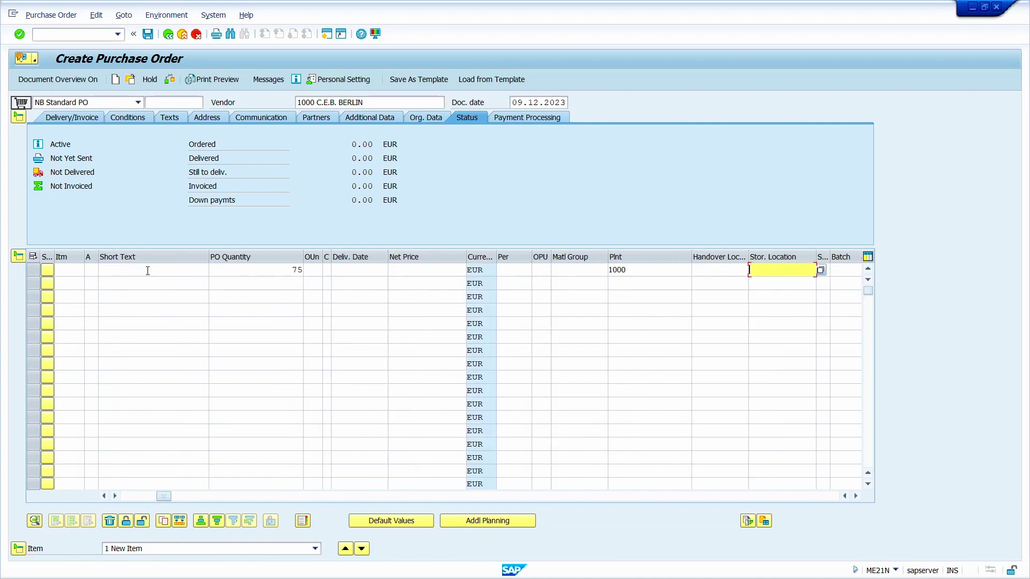
text(0001)
key(Return)
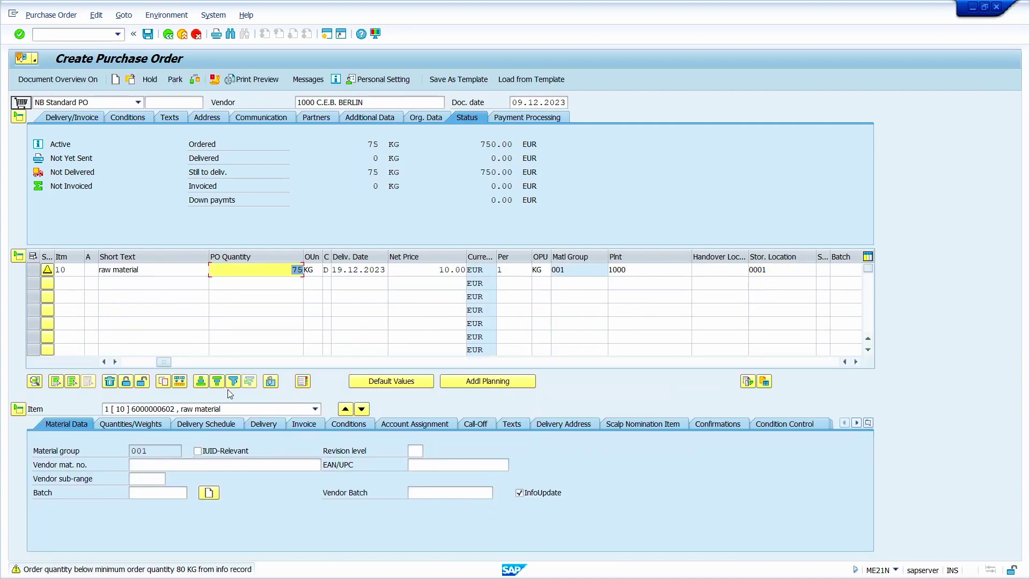
double_click(262, 570)
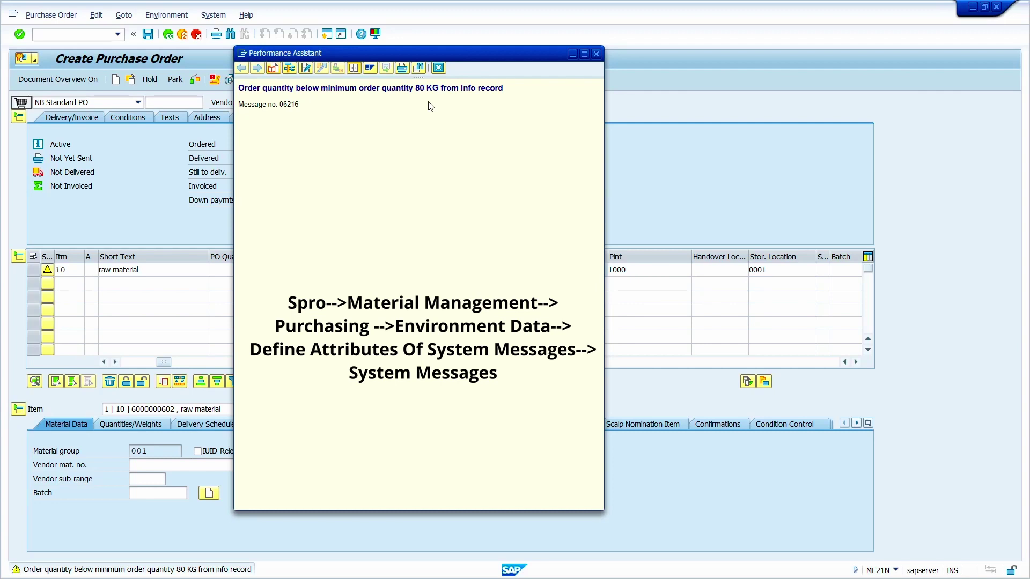
click(438, 68)
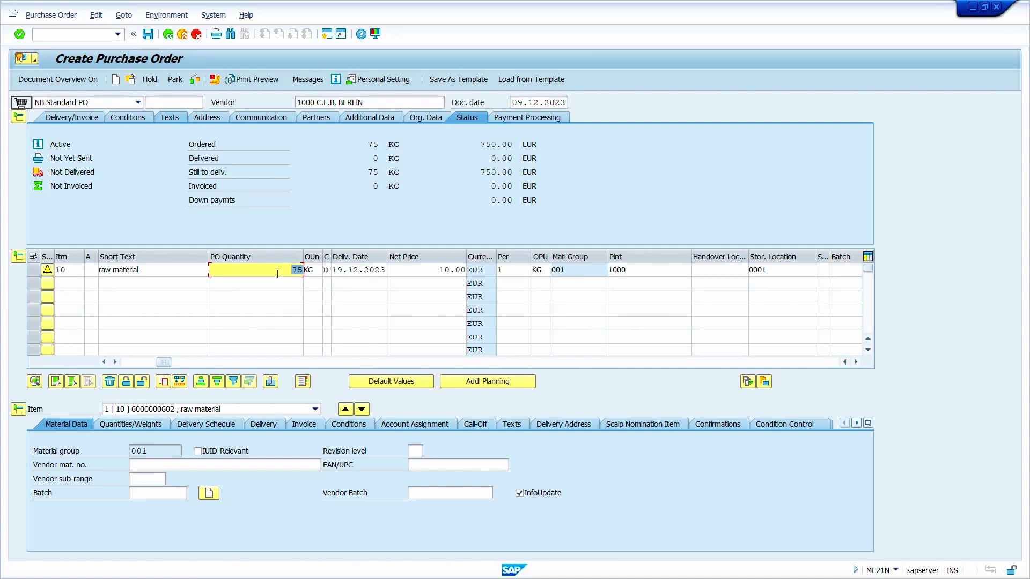
Change item 10's quantity to 100 KG, check the order and save it
text(100)
key(Return)
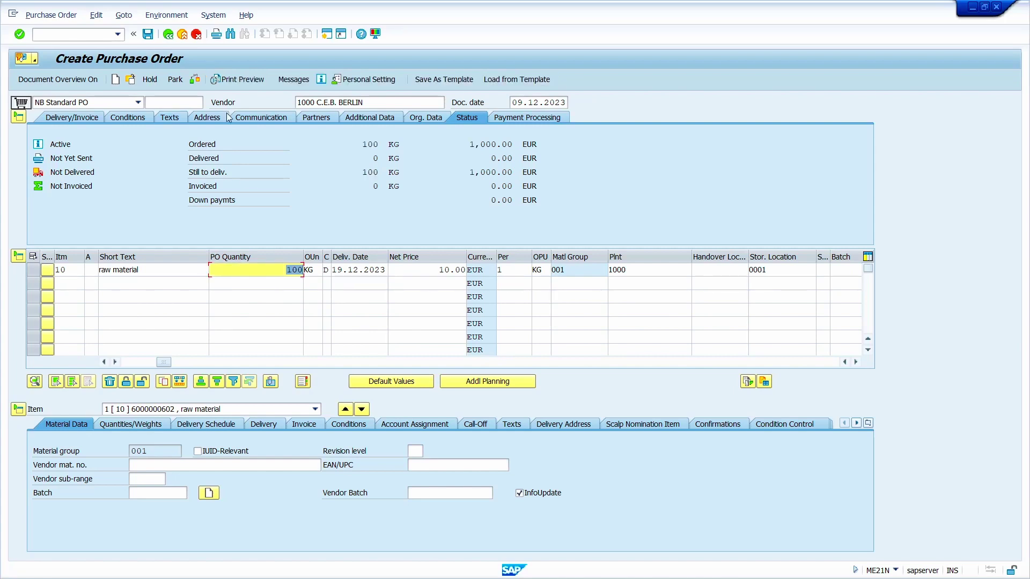
click(194, 80)
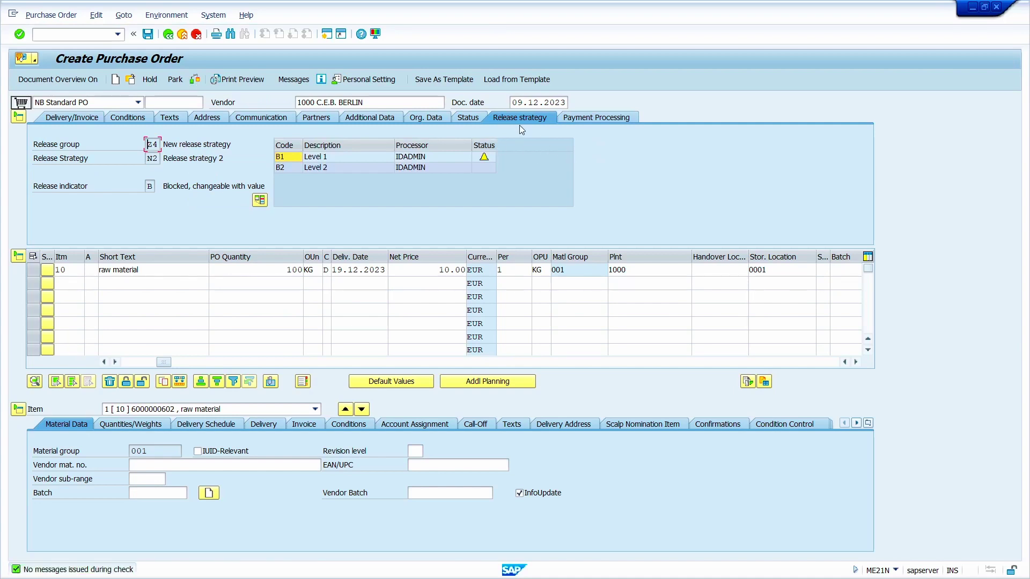
click(149, 35)
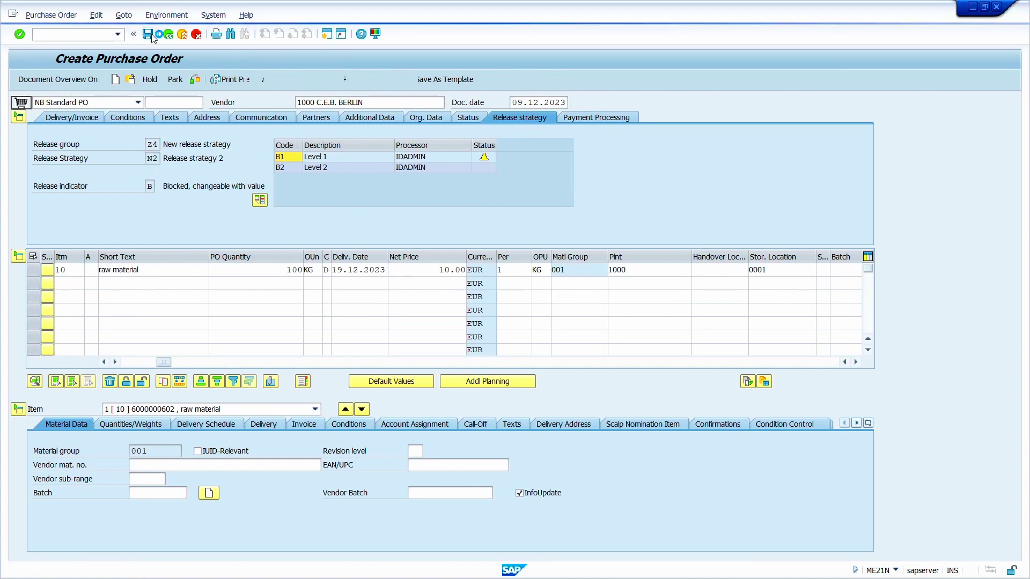